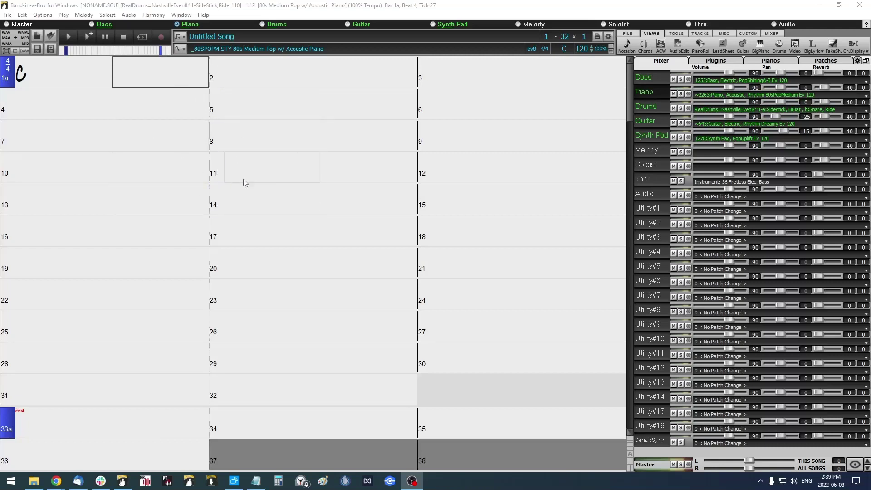
# Step: Activate the Band-in-a-Box window showing the untitled 80s Medium Pop with Acoustic Piano song
pyautogui.click(303, 9)
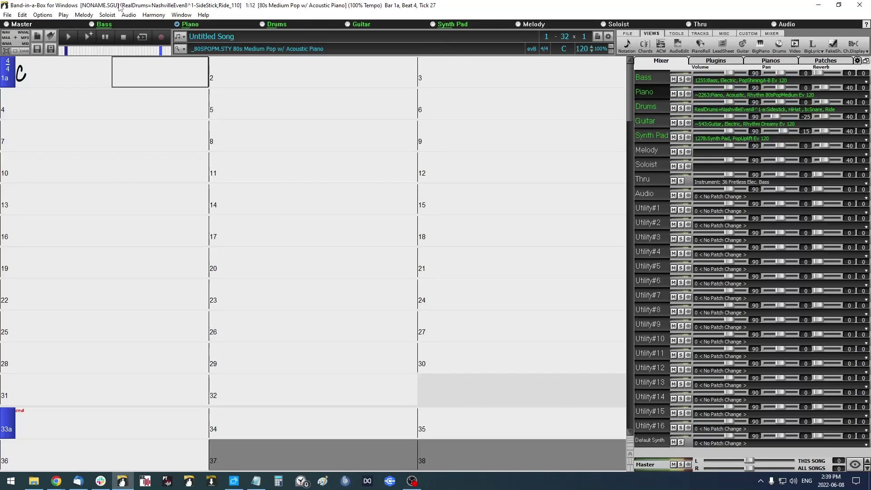
# Step: Tick 'Allow multiple instances of Band-in-a-Box to be running' in Preferences and confirm
pyautogui.click(49, 18)
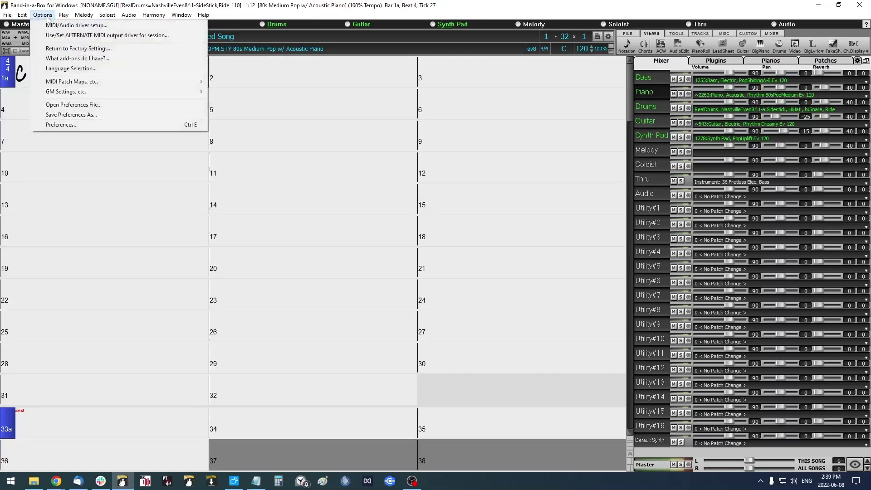
pyautogui.click(88, 126)
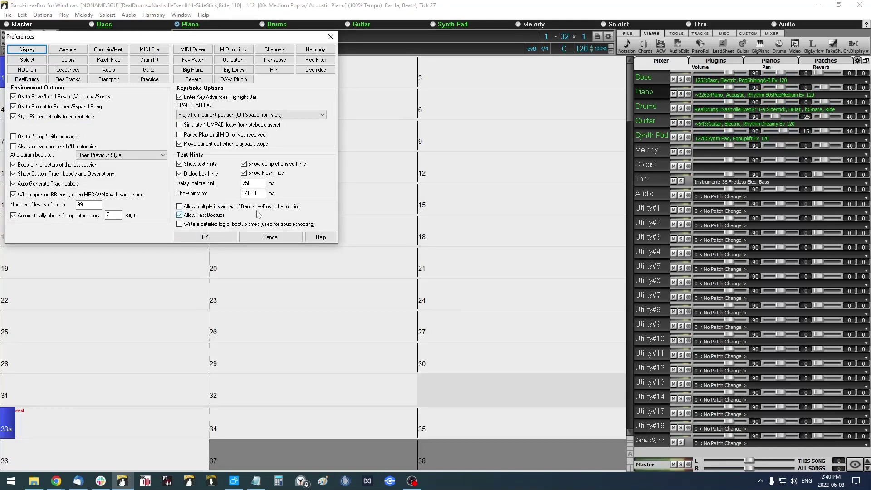
pyautogui.click(181, 207)
pyautogui.click(212, 240)
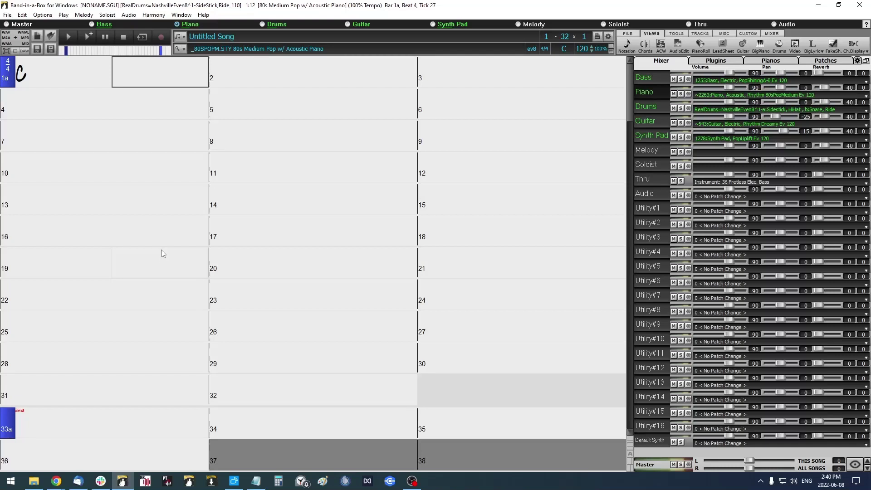
# Step: Start another Band-in-a-Box instance from bbw64 in the taskbar jump list
pyautogui.rightClick(124, 482)
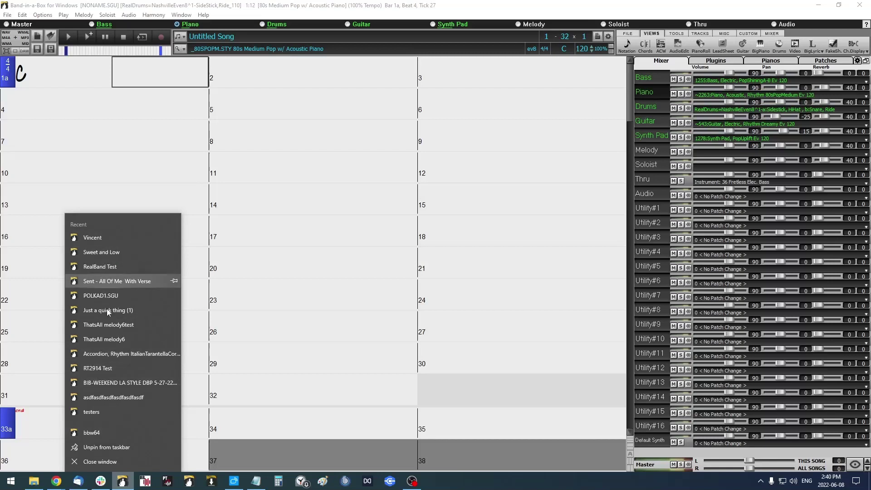
pyautogui.click(113, 432)
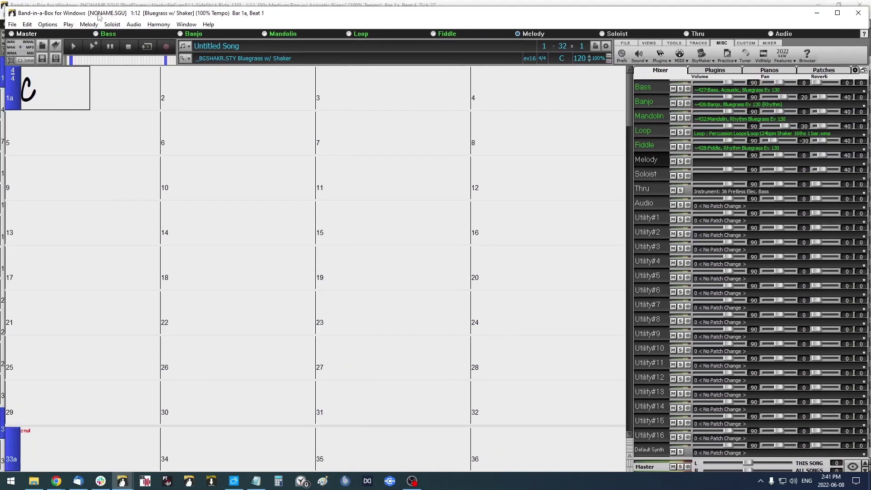
# Step: Open Audio Drivers/Settings and review the Windows audio device settings
pyautogui.click(133, 25)
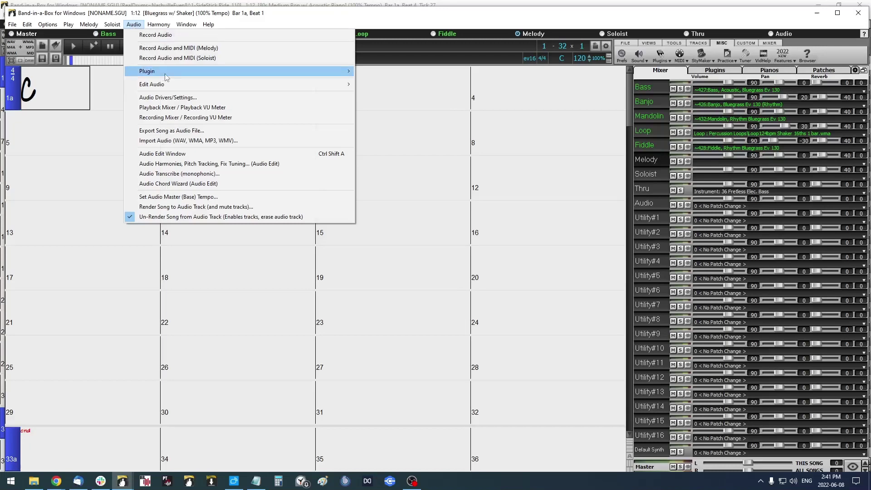
pyautogui.click(199, 99)
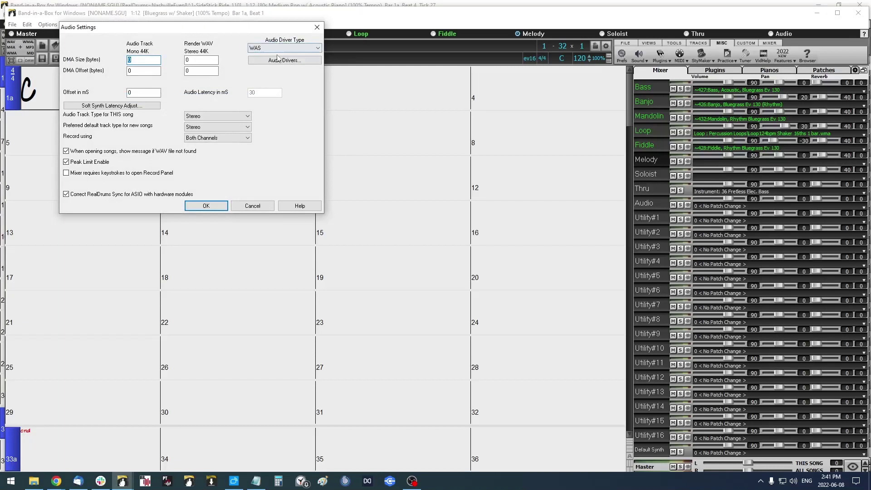
pyautogui.click(275, 62)
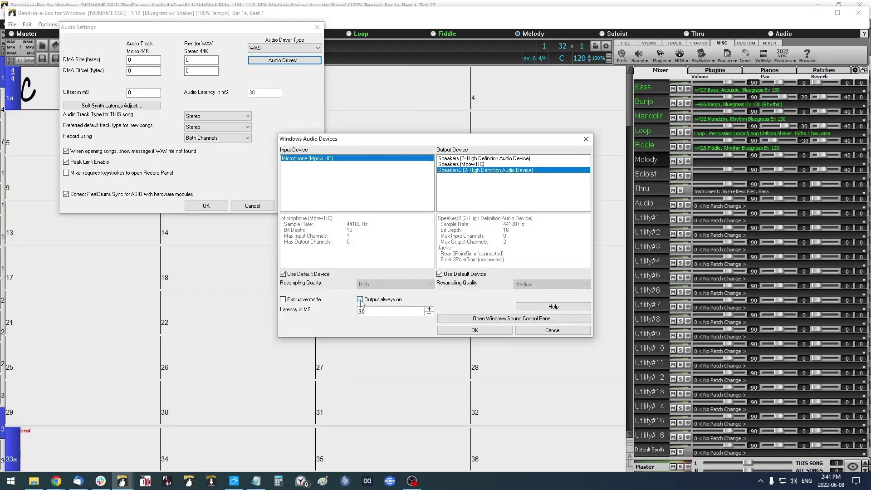
pyautogui.click(489, 331)
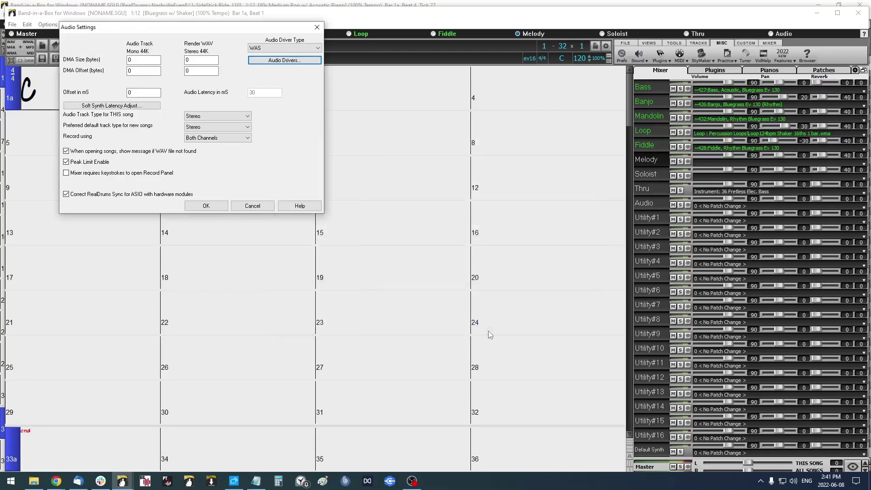
# Step: Set the Audio Driver Type to MME and confirm its input and output driver choices
pyautogui.click(292, 47)
pyautogui.click(285, 56)
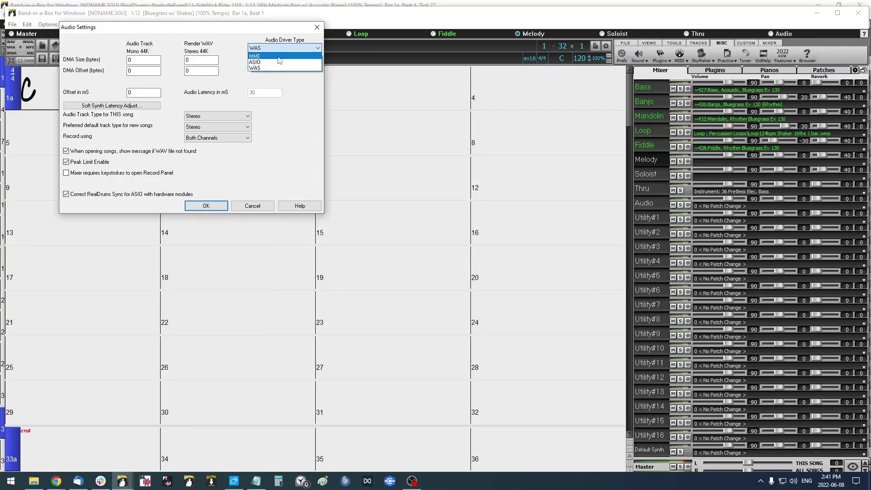
pyautogui.click(279, 60)
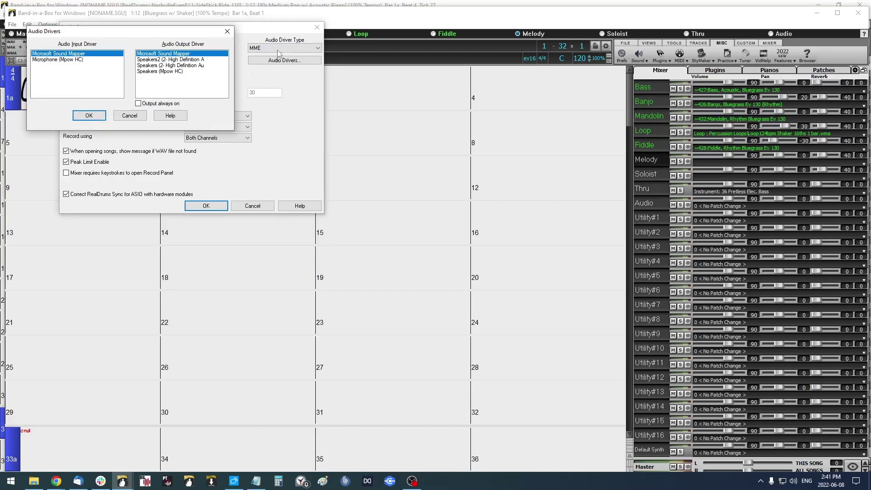
pyautogui.click(227, 31)
pyautogui.click(273, 48)
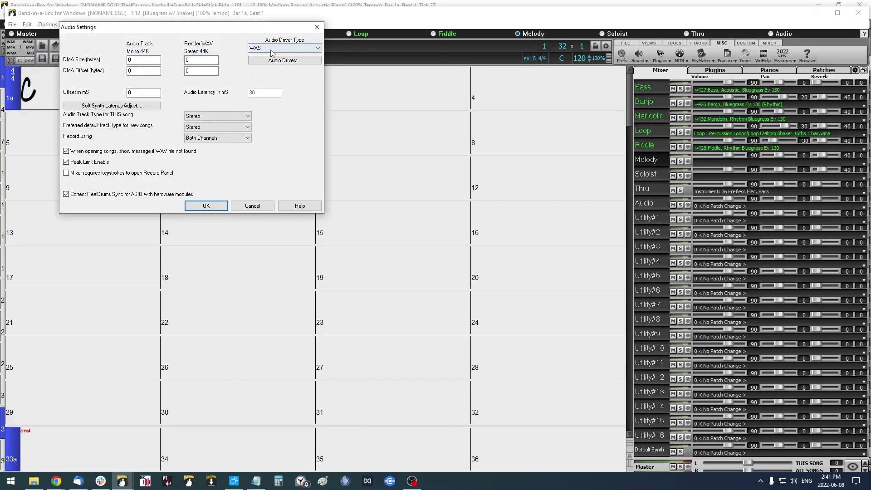
pyautogui.click(271, 57)
pyautogui.click(271, 60)
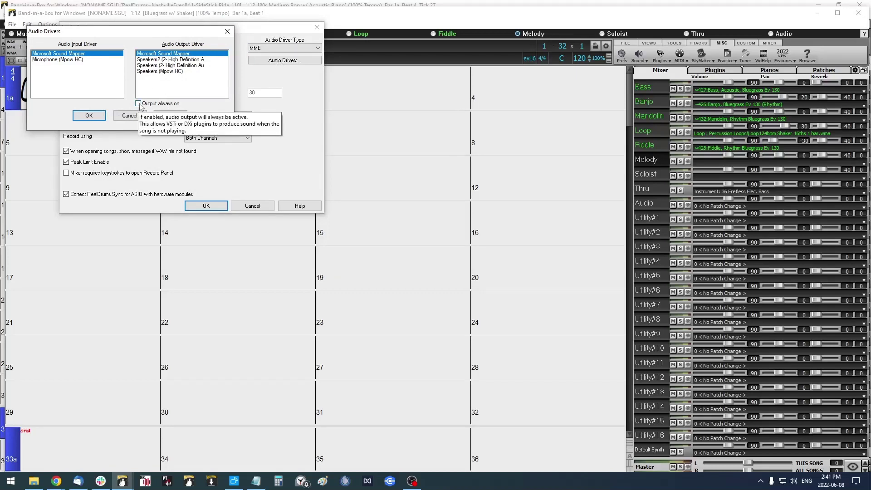
pyautogui.click(89, 115)
pyautogui.click(317, 49)
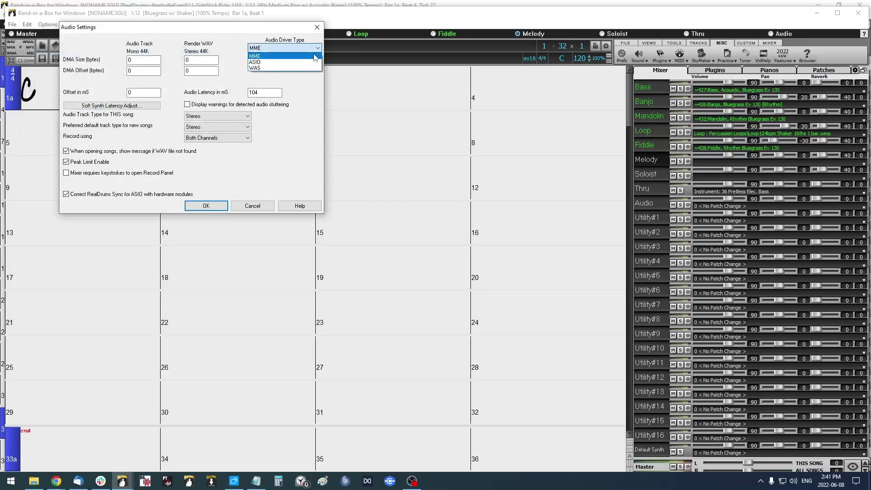
# Step: Set the driver type to ASIO with ASIO Always On unticked, and confirm
pyautogui.click(280, 62)
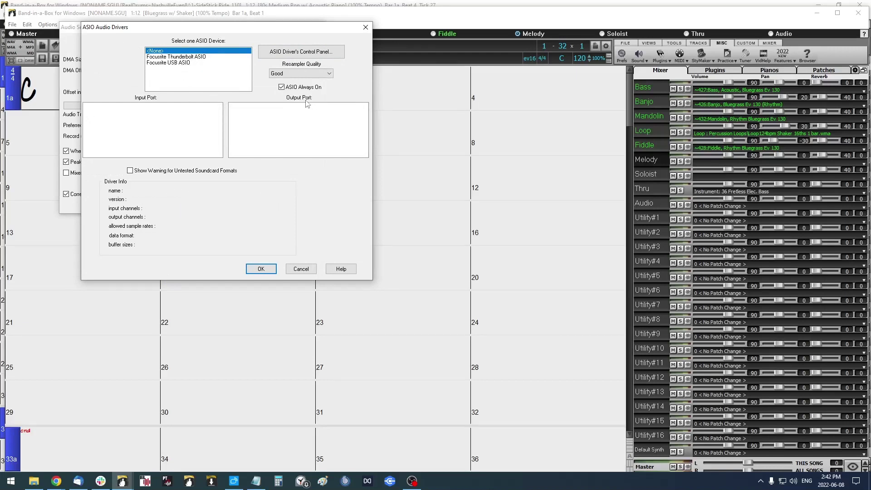
pyautogui.click(282, 88)
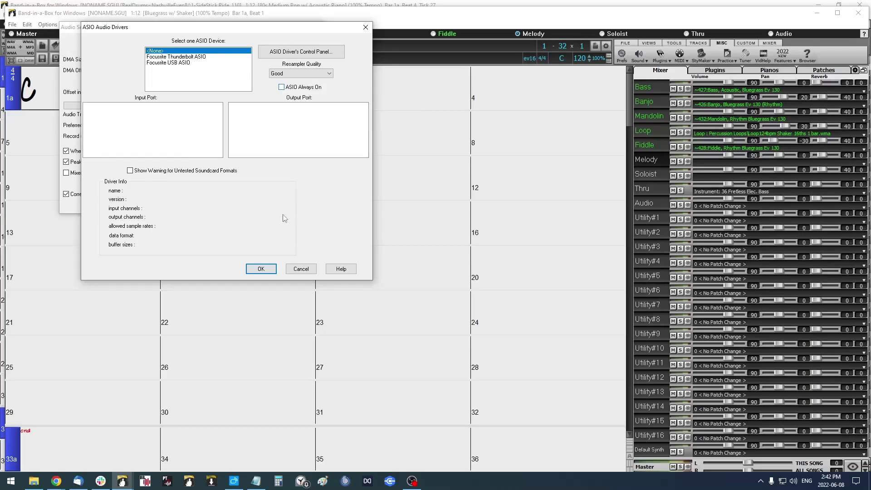
pyautogui.click(261, 270)
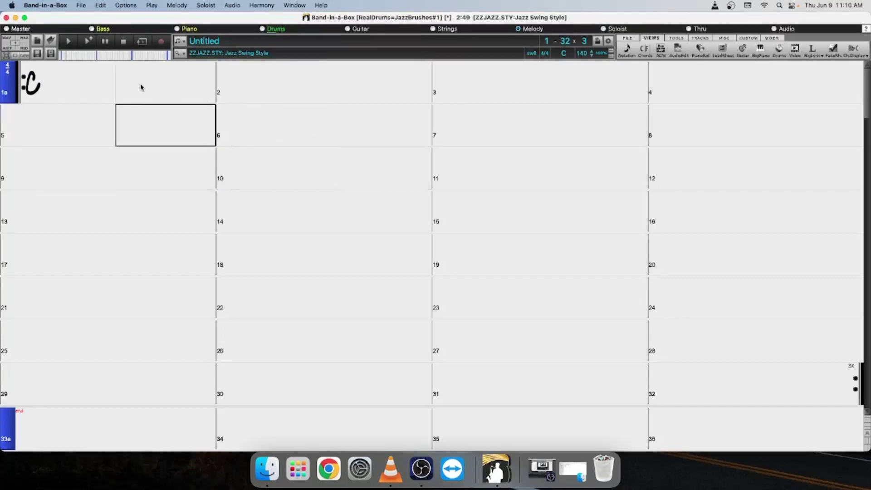
# Step: In the Mac copy's Preferences, tick 'Allow multiple instances of Band-in-a-Box to be running'
pyautogui.click(127, 6)
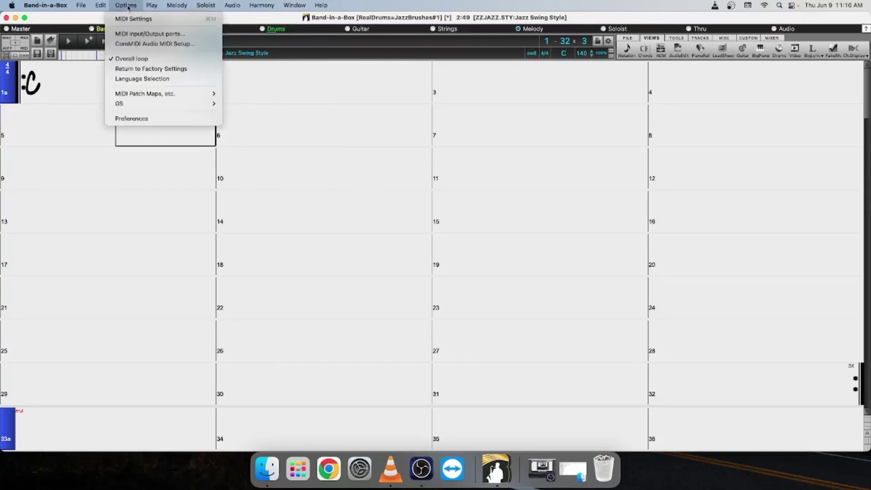
pyautogui.click(146, 119)
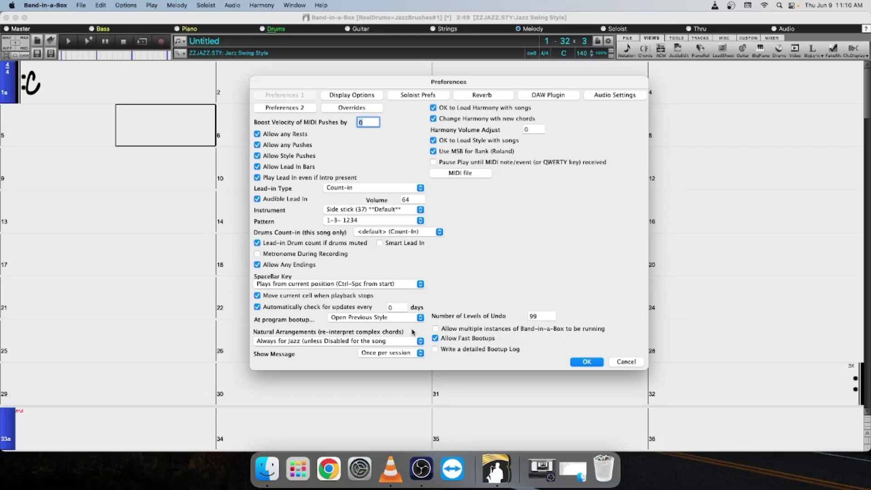
pyautogui.click(436, 328)
pyautogui.click(585, 362)
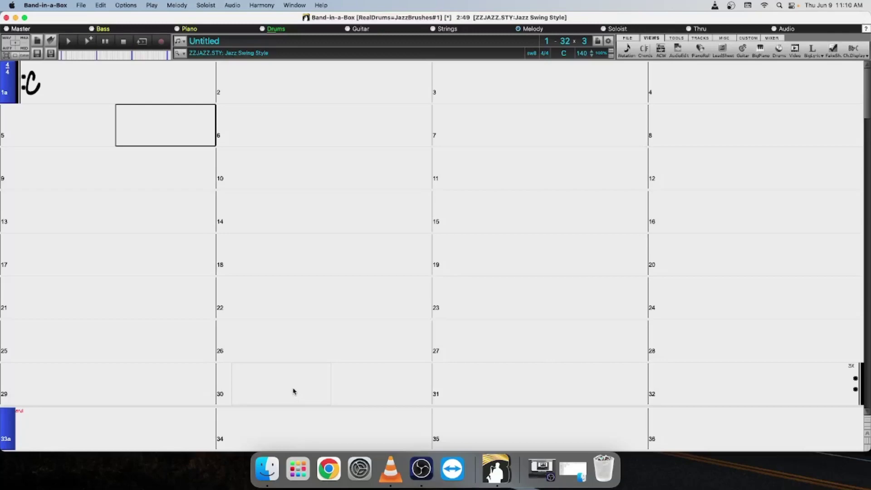
# Step: Open Finder to Applications and expand the Band-in-a-Box folder
pyautogui.click(269, 467)
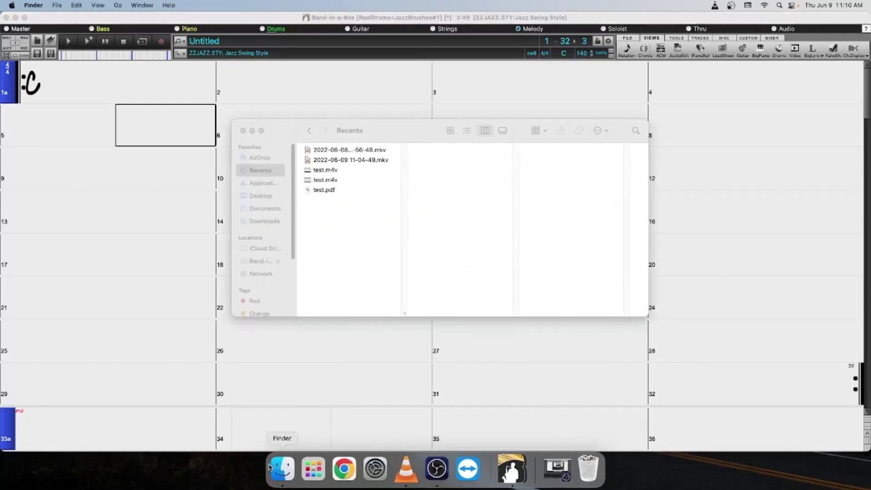
pyautogui.click(290, 134)
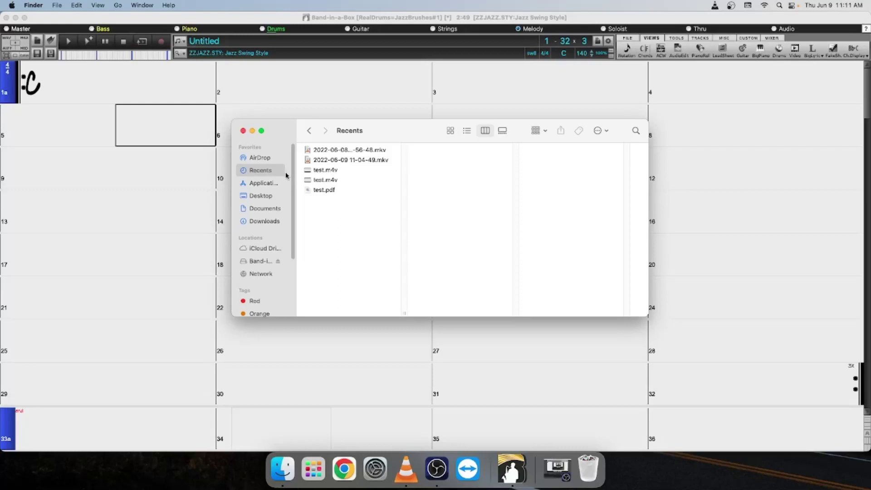
pyautogui.click(272, 183)
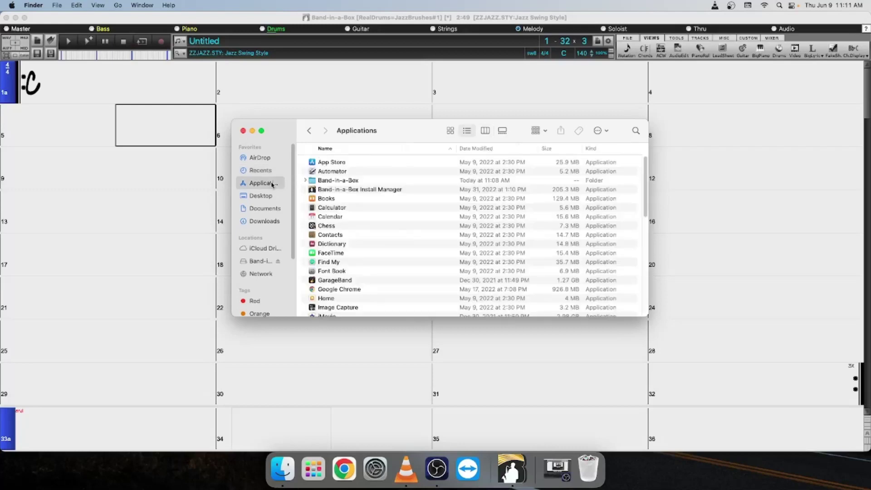
pyautogui.click(306, 180)
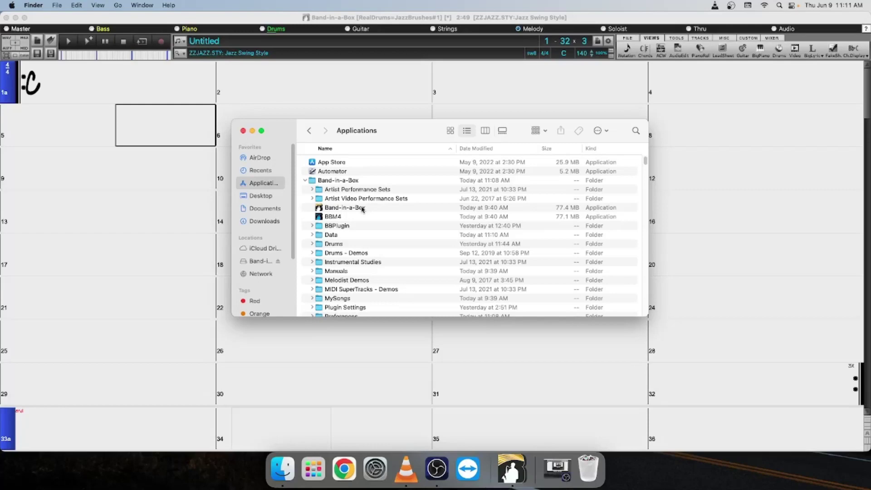
# Step: Duplicate the Band-in-a-Box app as 'Band-in-a-Box copy', launch it, and return to the original
pyautogui.rightClick(363, 210)
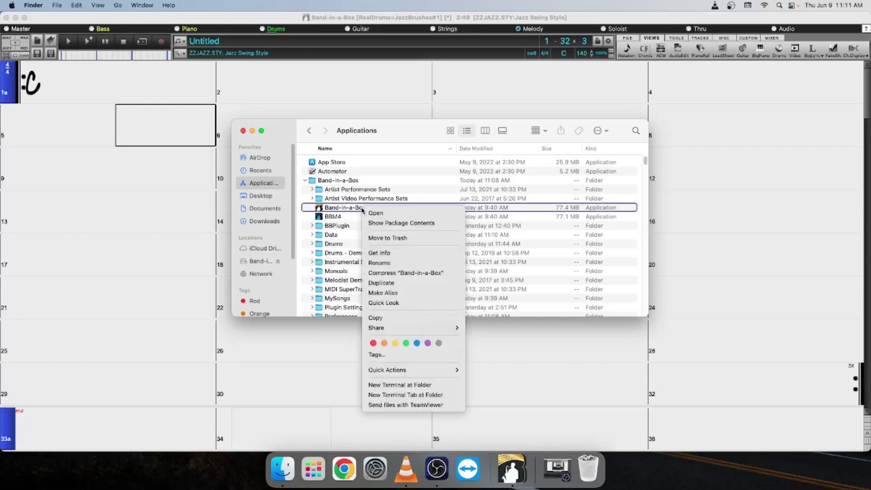
pyautogui.click(392, 284)
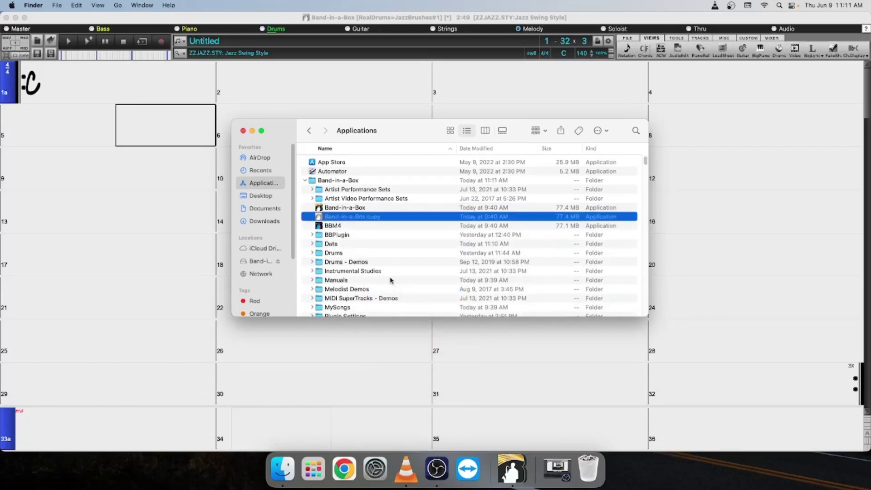
pyautogui.doubleClick(389, 221)
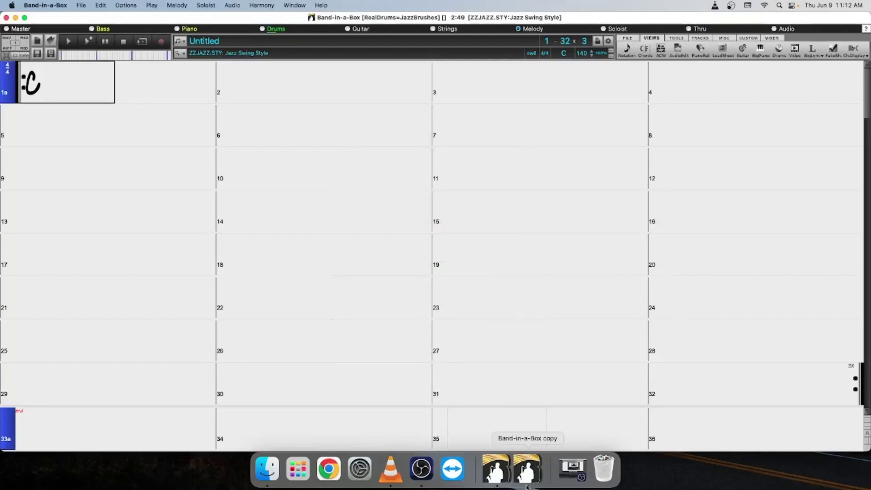
pyautogui.click(497, 472)
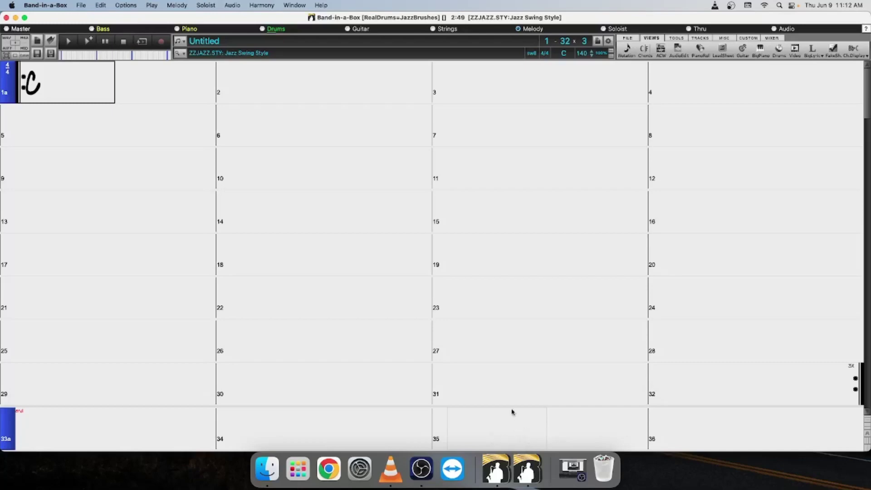
# Step: Duplicate the original app again as 'Band-in-a-Box copy 2' and launch it
pyautogui.click(268, 470)
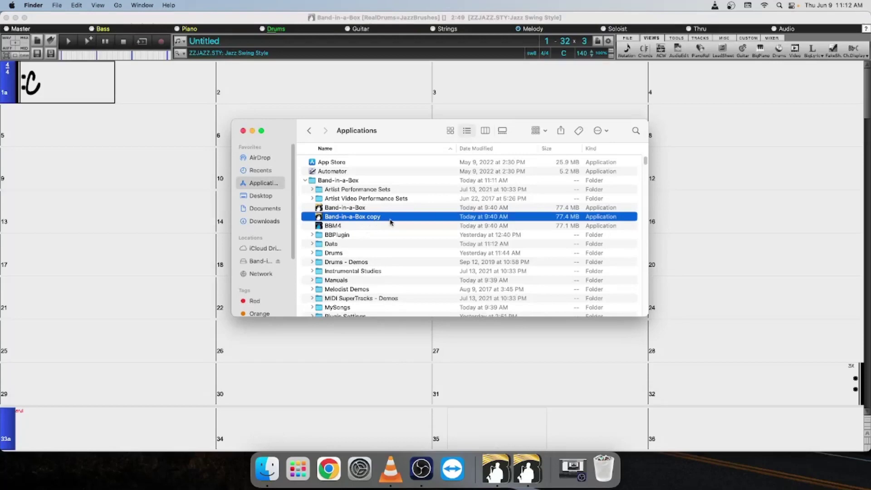
pyautogui.click(362, 208)
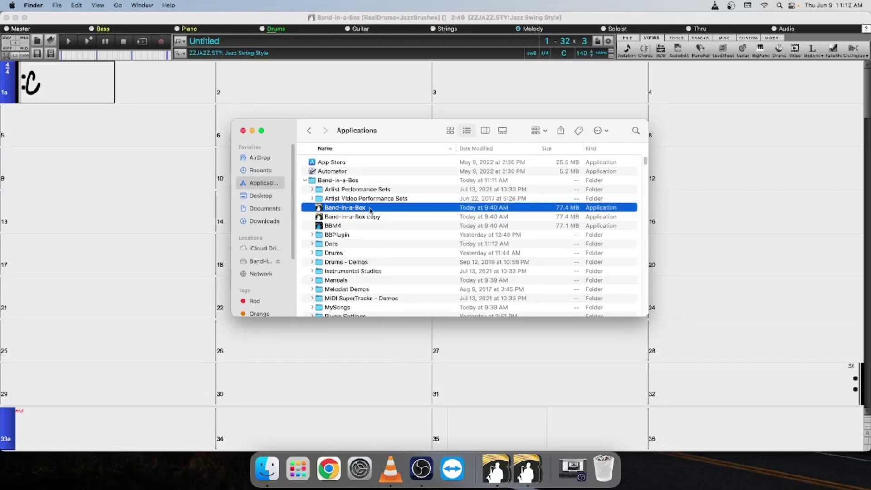
pyautogui.rightClick(370, 210)
pyautogui.click(410, 286)
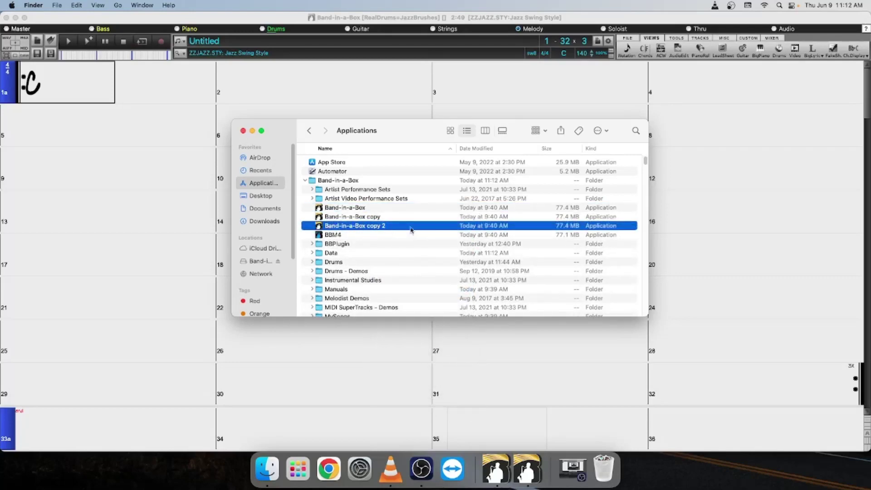
pyautogui.doubleClick(392, 229)
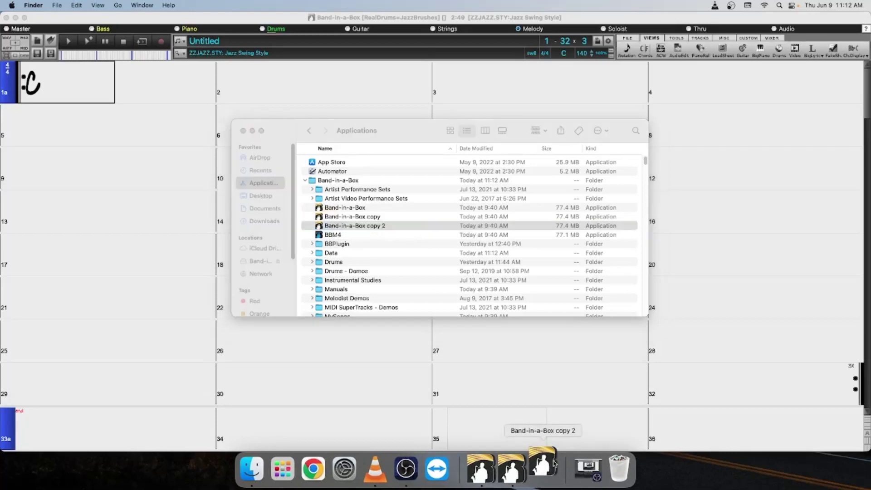
# Step: Switch to the running 'Band-in-a-Box copy' from the Applications folder
pyautogui.click(408, 135)
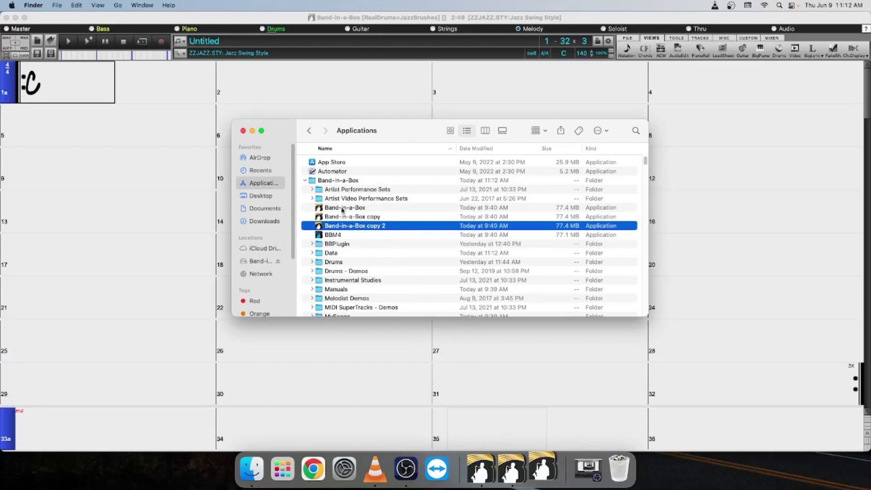
pyautogui.click(252, 468)
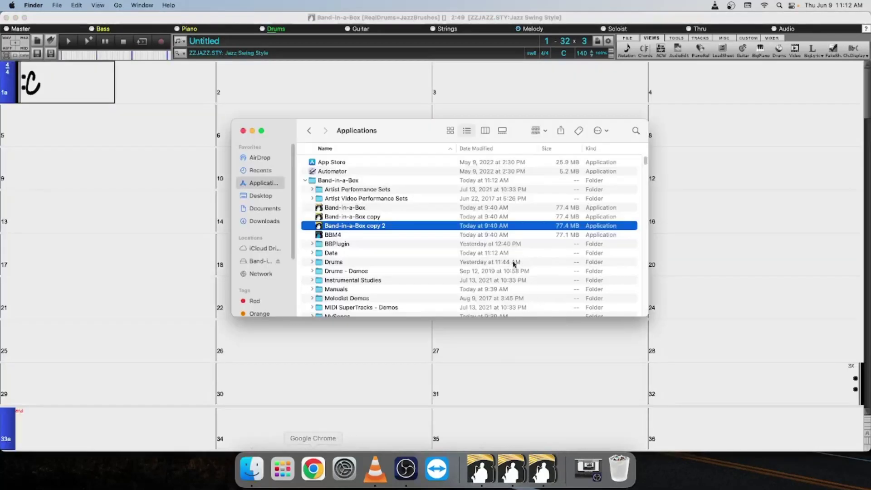
pyautogui.click(374, 220)
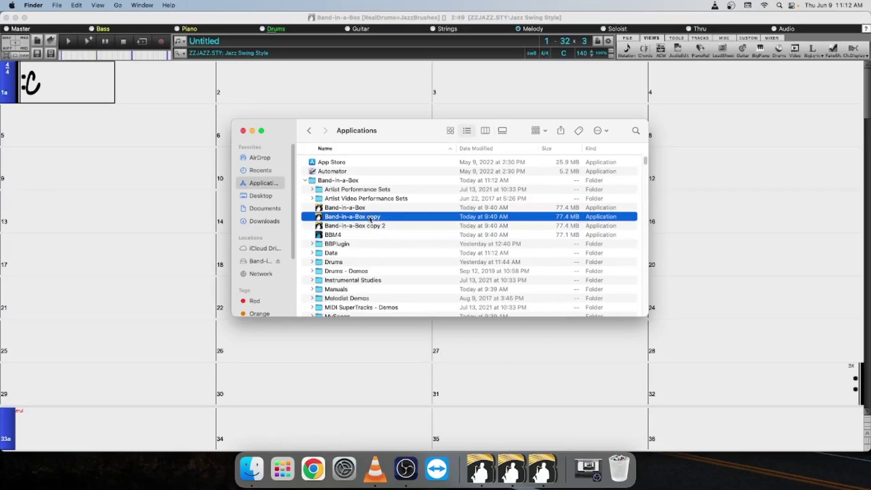
pyautogui.doubleClick(370, 220)
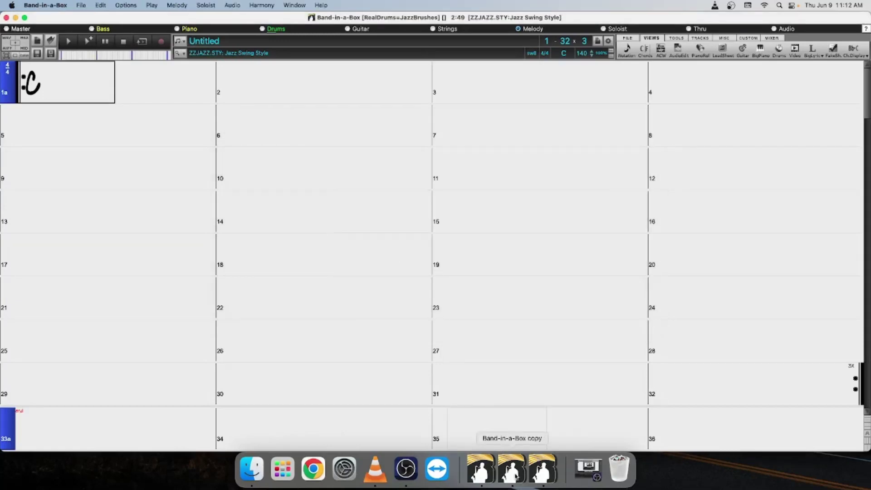